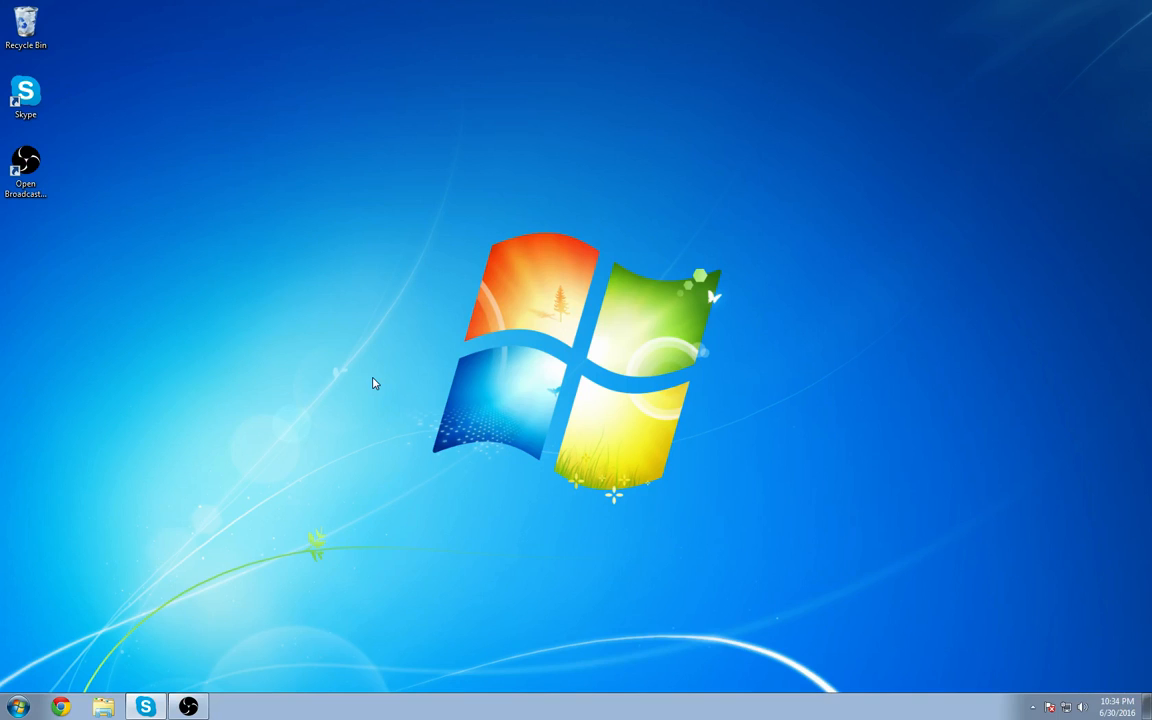
- Switch to Chrome and search the web for "notepad++"
click(62, 708)
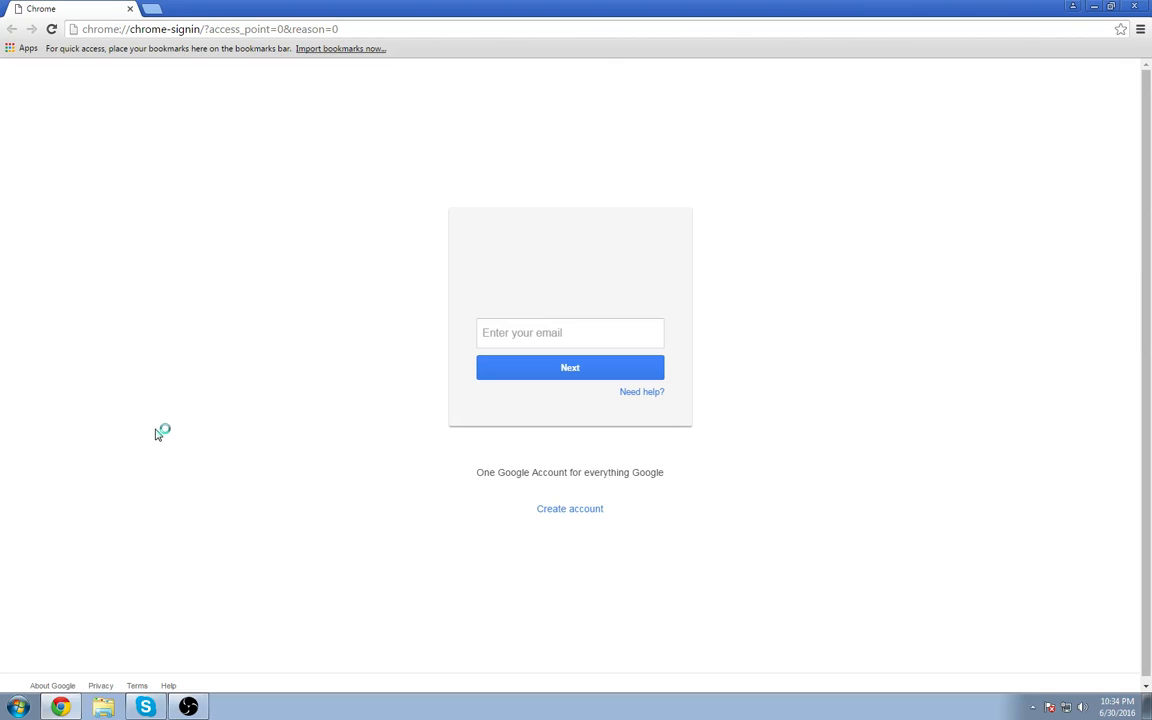
click(400, 30)
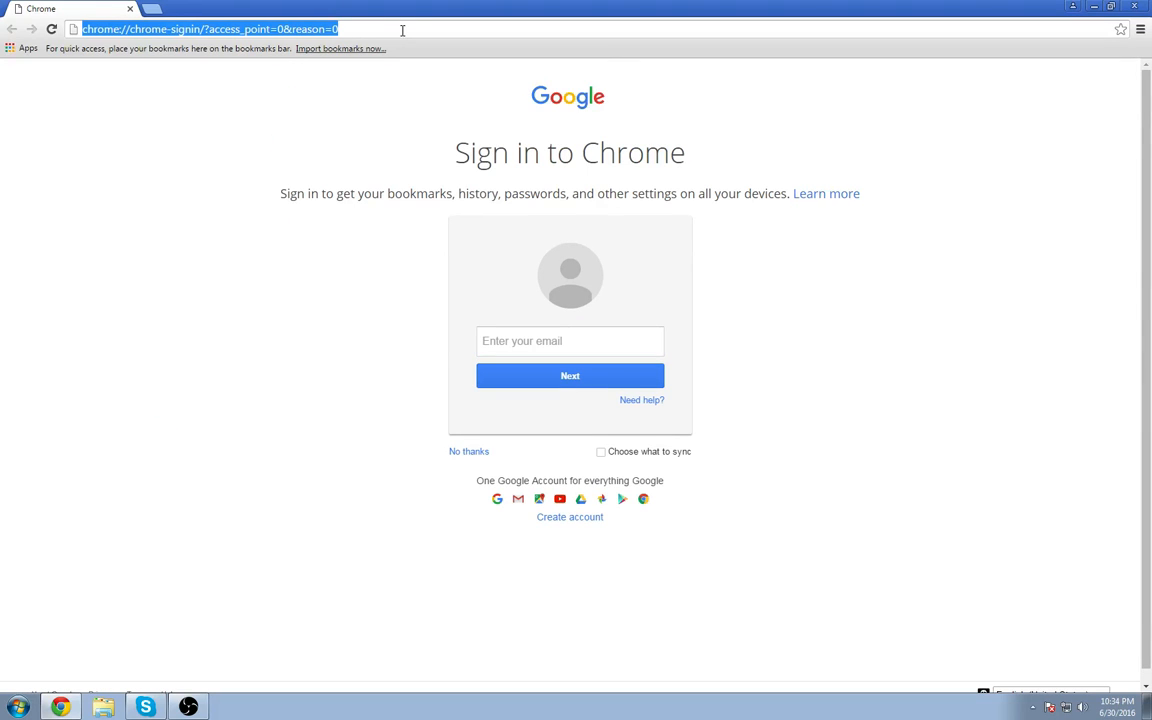
text(not)
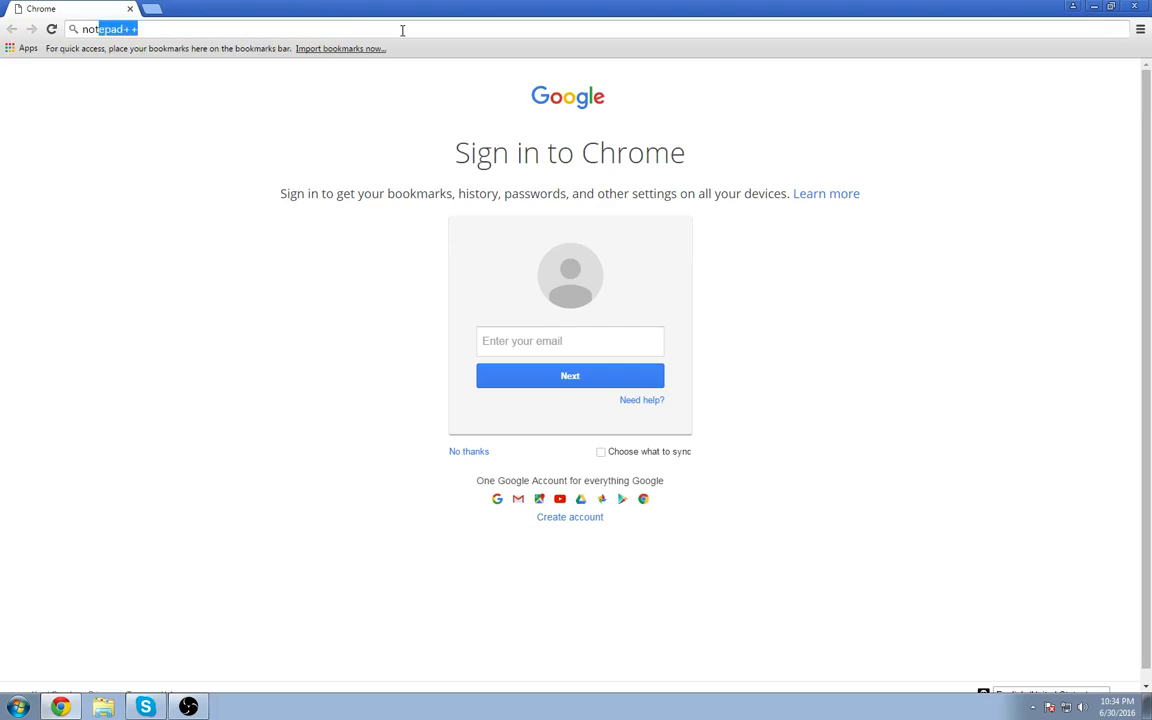
text(epad++)
key(Return)
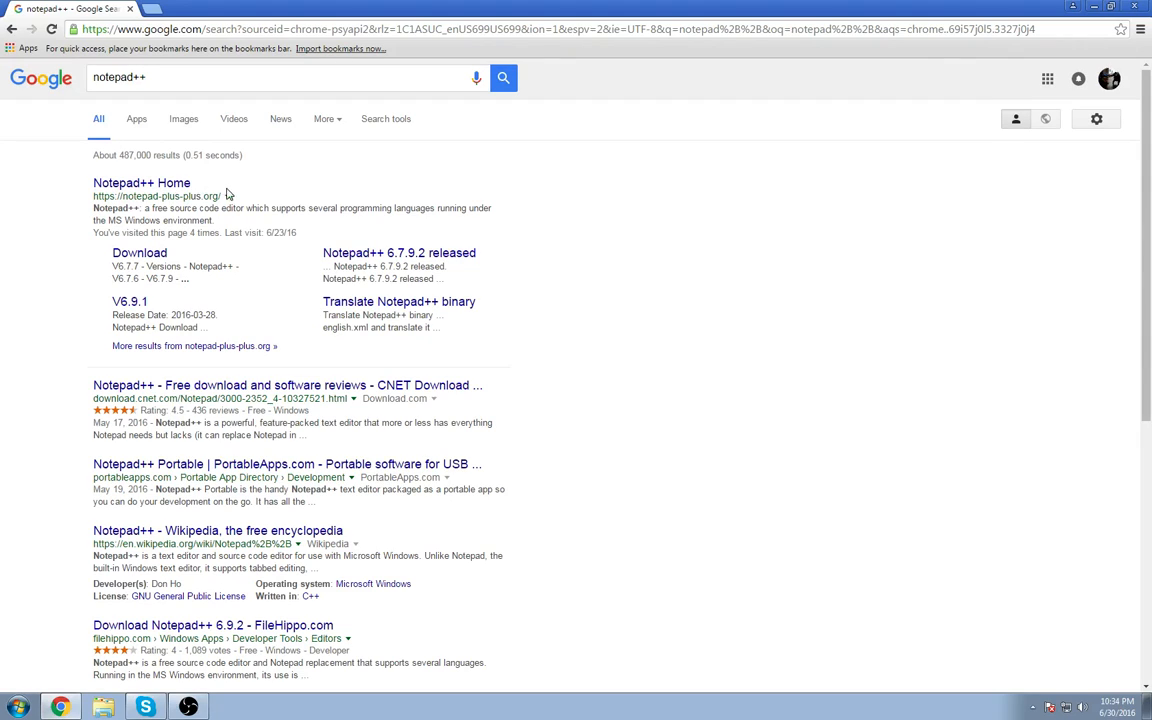
- Download the Notepad++ 6.9.2 installer from the official Notepad++ website
click(145, 182)
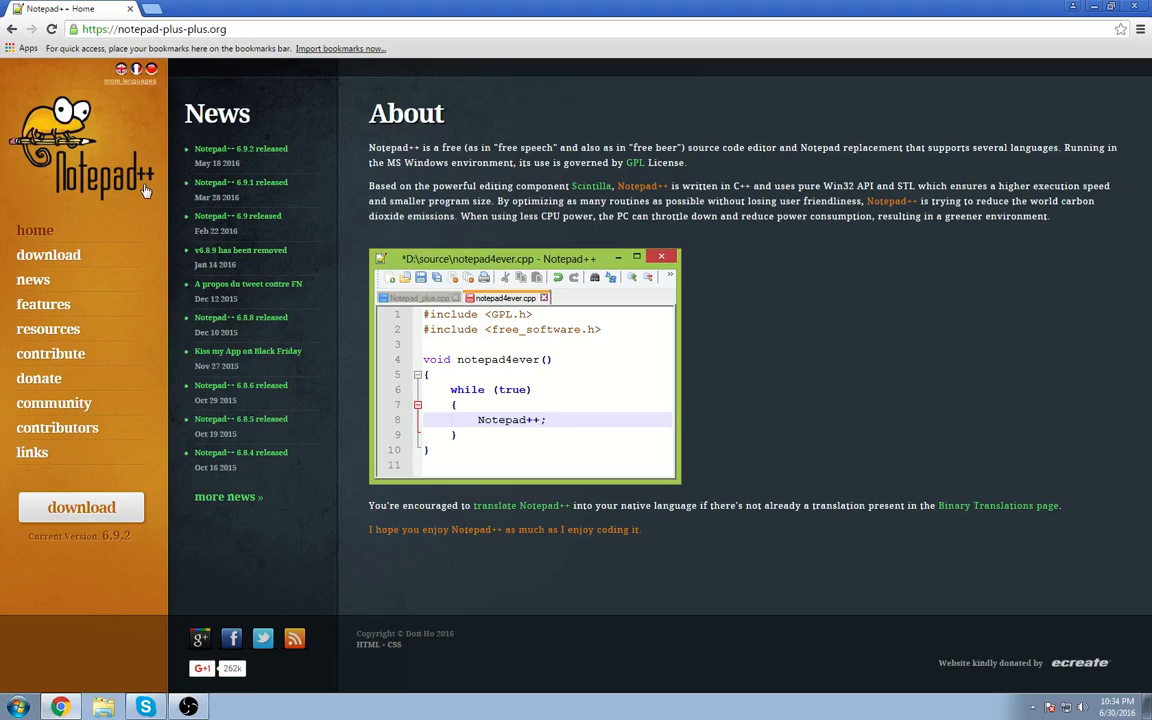
click(55, 258)
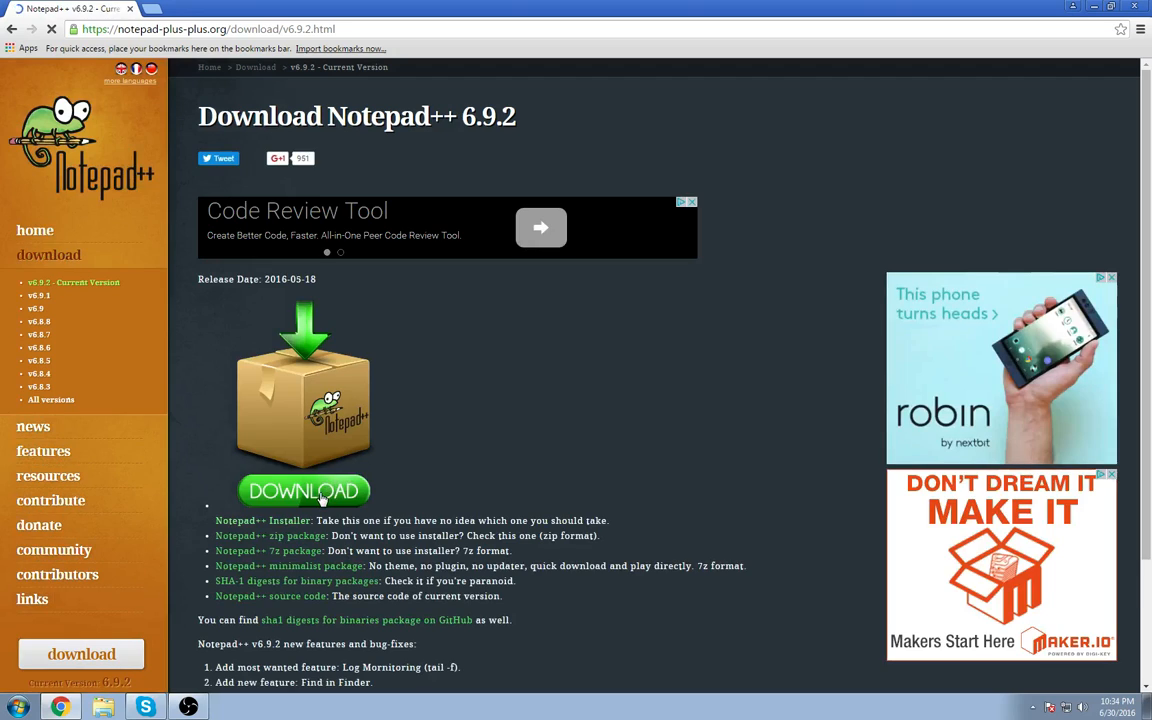
click(322, 495)
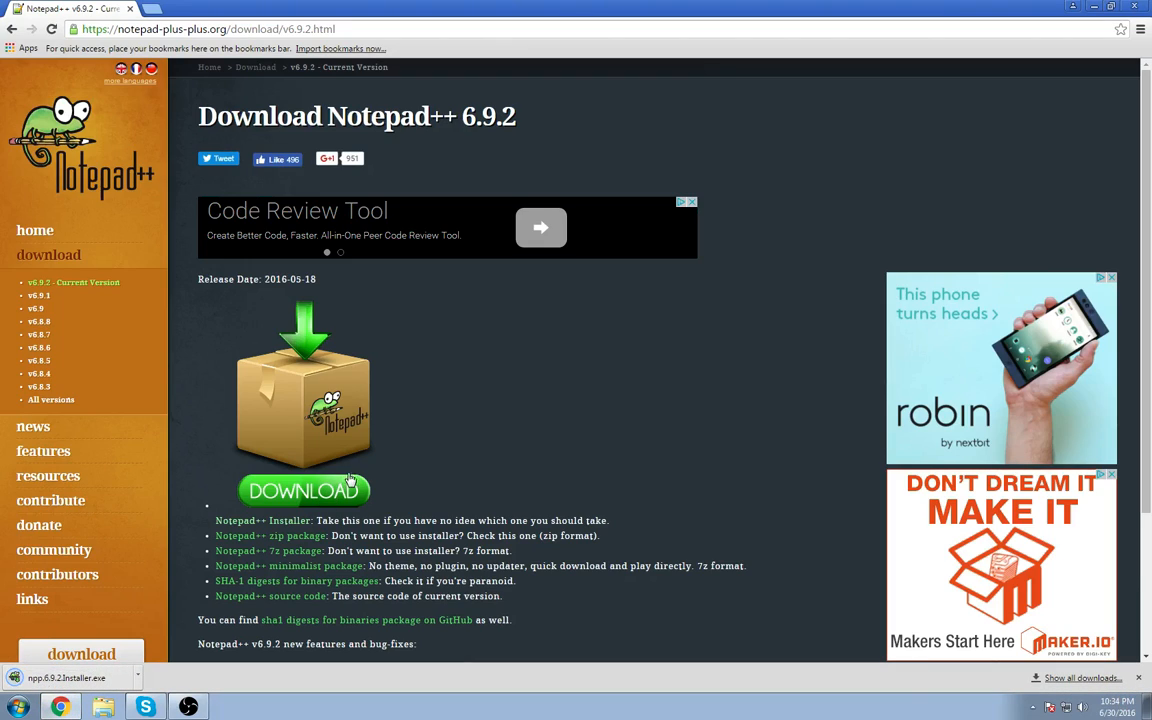
- Run the downloaded installer in English, accept the license and keep C:\Program Files\Notepad++ as the destination folder
click(82, 680)
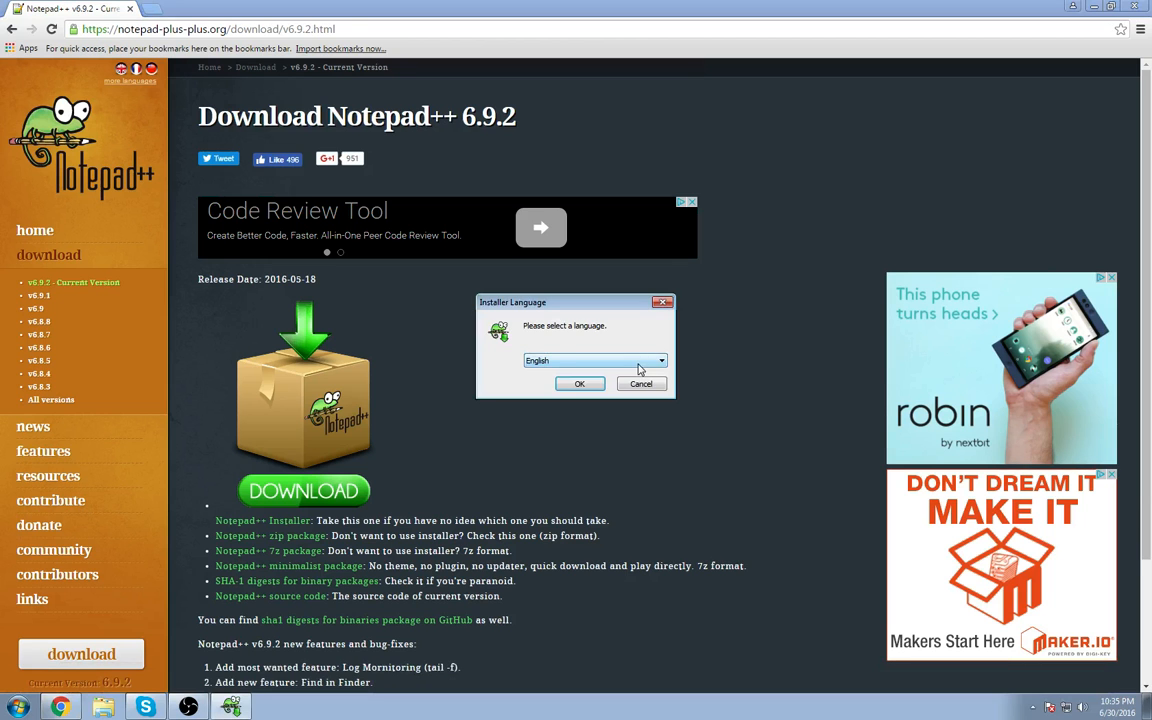
click(577, 386)
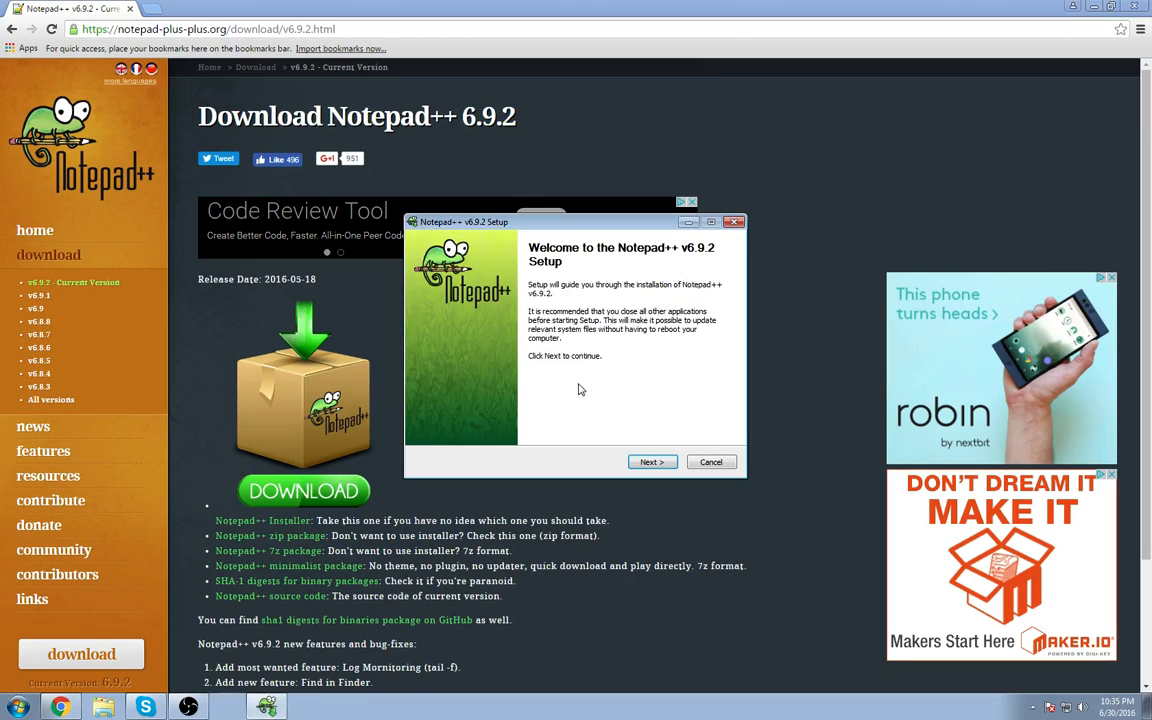
click(652, 461)
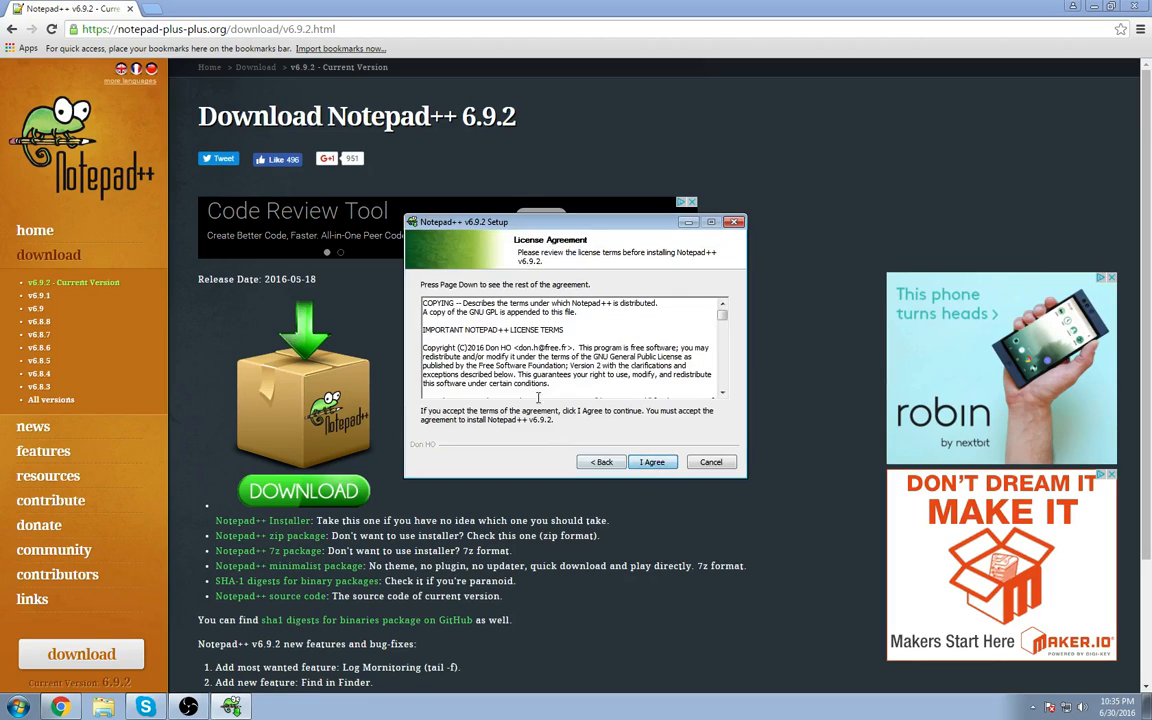
click(652, 461)
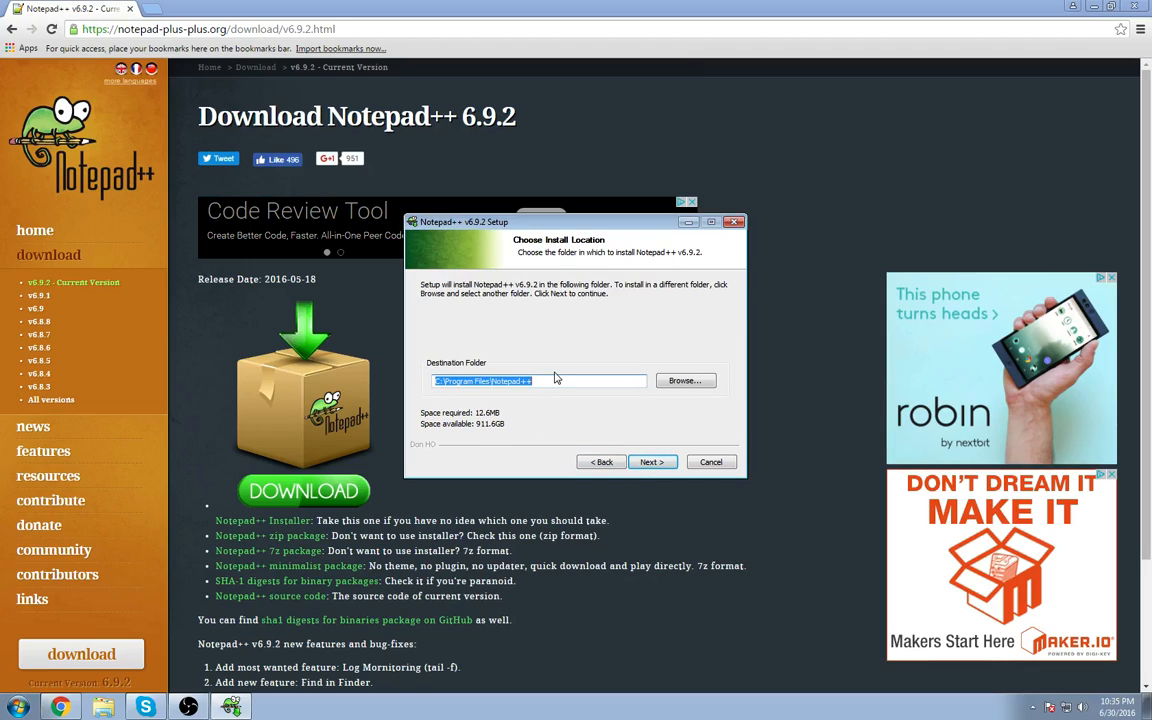
click(650, 462)
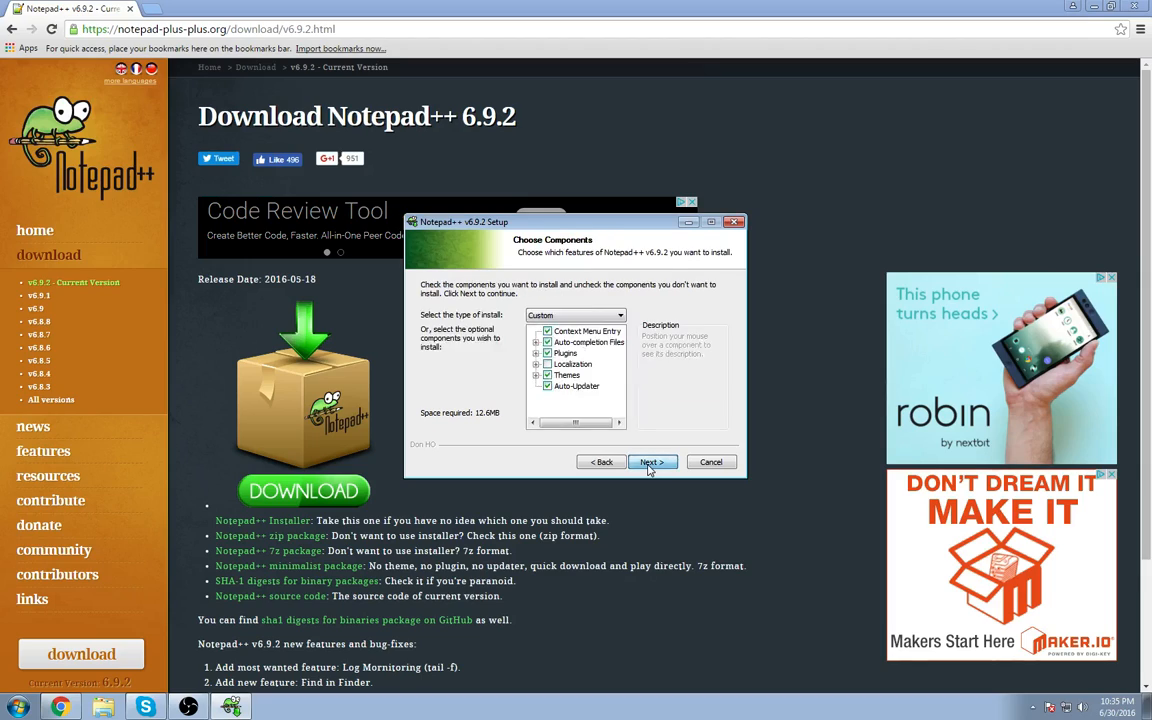
- Add the Localization component, install Notepad++ without further options and finish the setup with Run Notepad++ v6.9.2 enabled
click(547, 366)
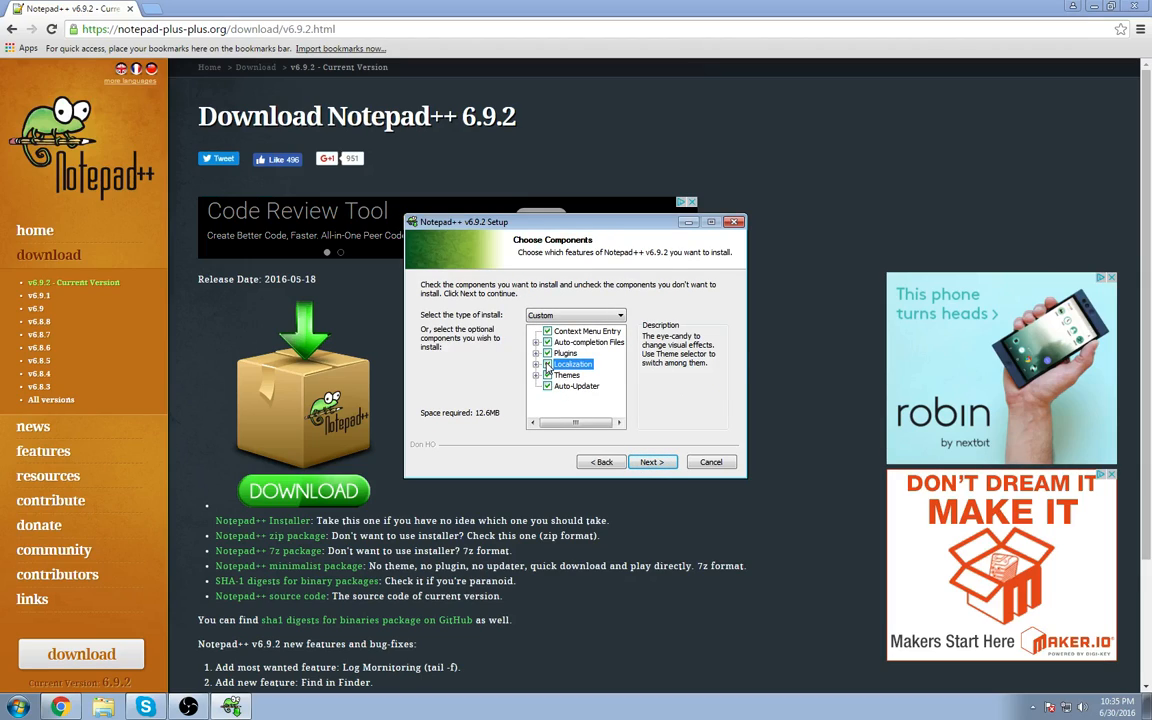
click(652, 462)
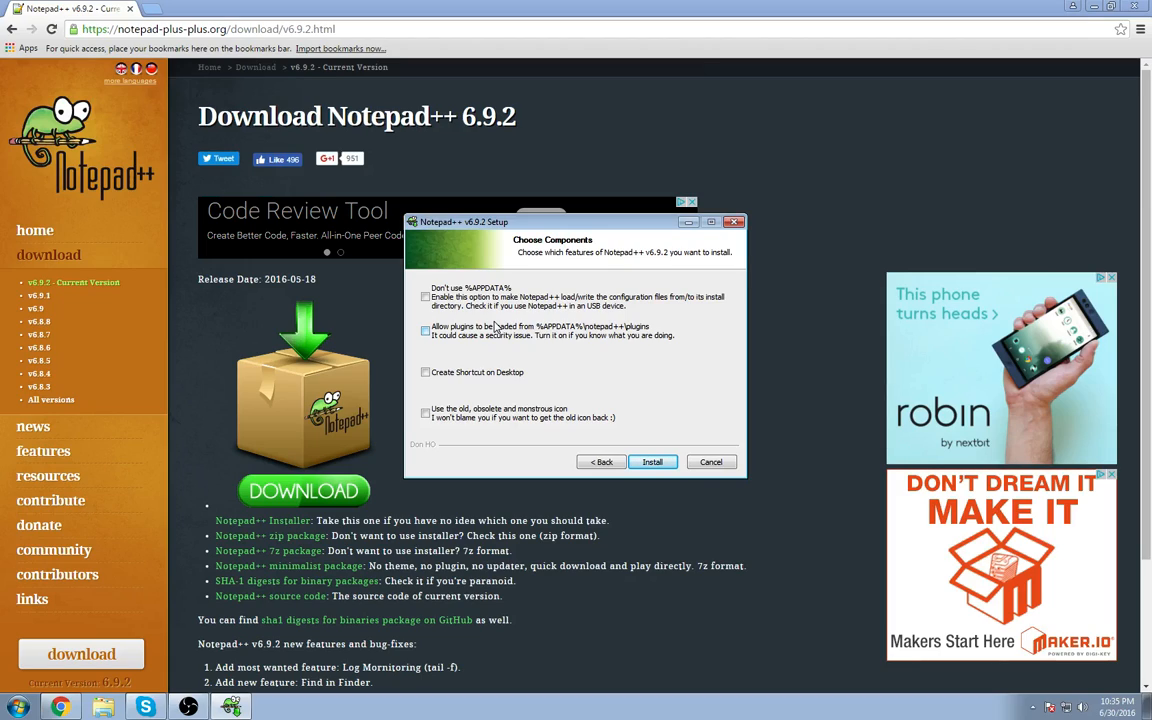
click(652, 461)
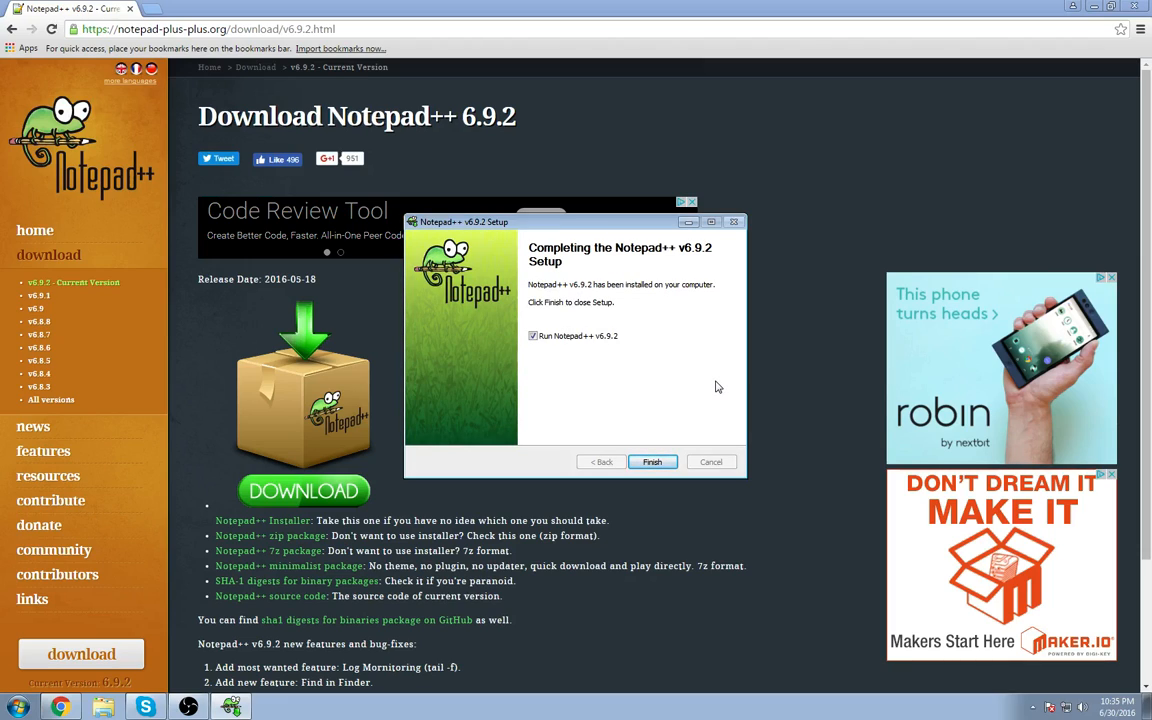
click(652, 461)
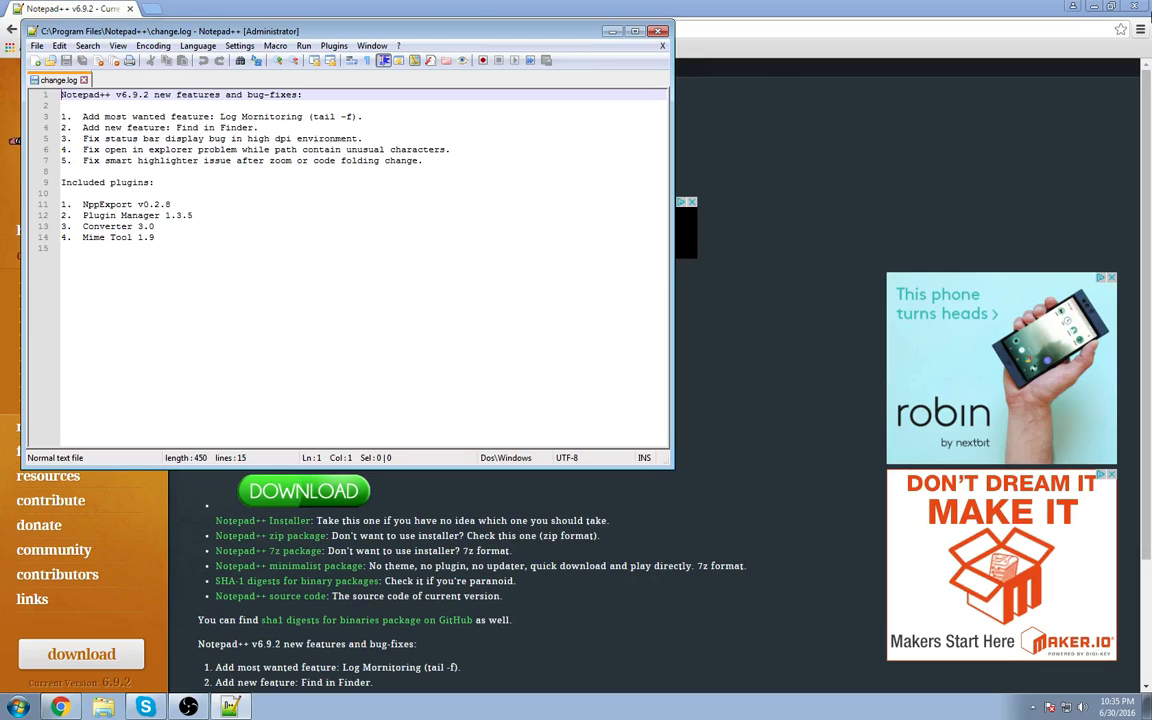
- Close the browser and move the Notepad++ window toward the middle of the desktop
click(1094, 8)
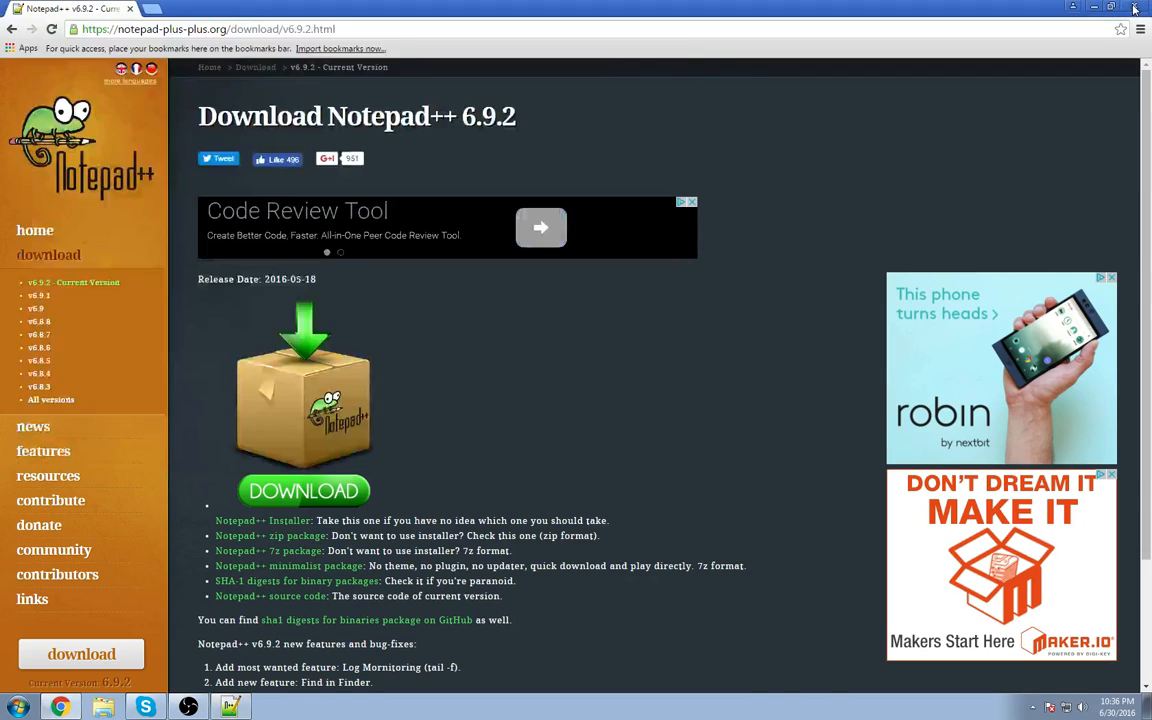
drag(322, 35, 520, 73)
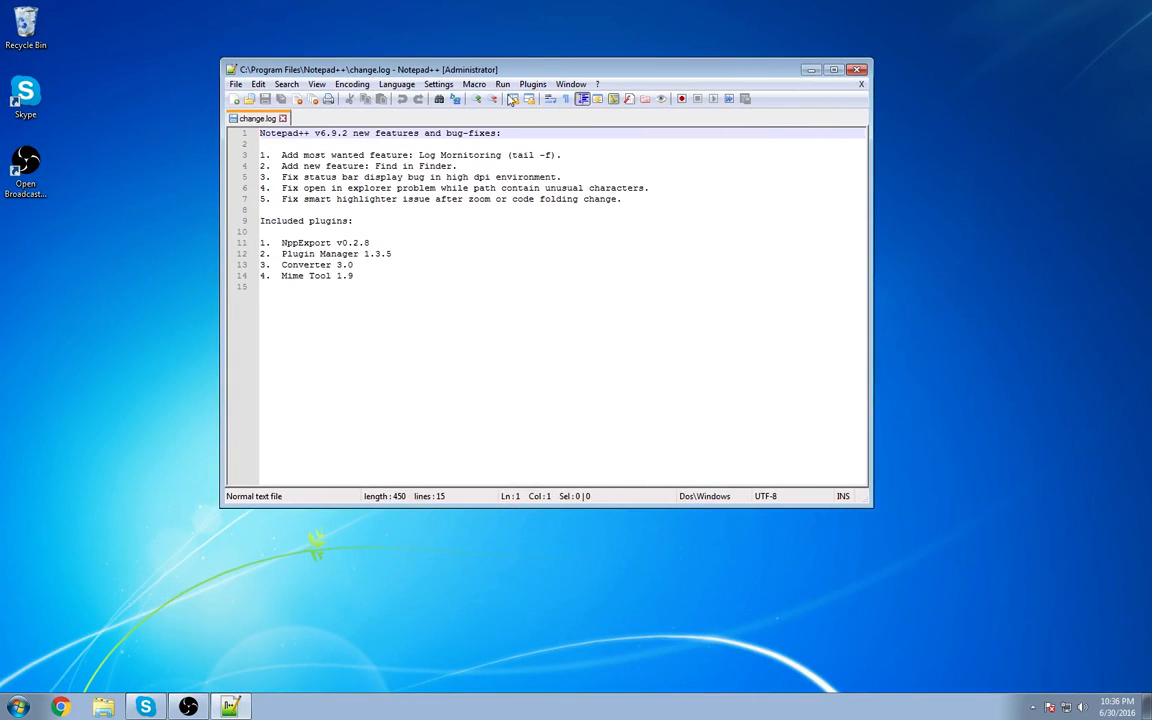
- Look at the Localization language choices in the general preferences and close the preferences
click(440, 84)
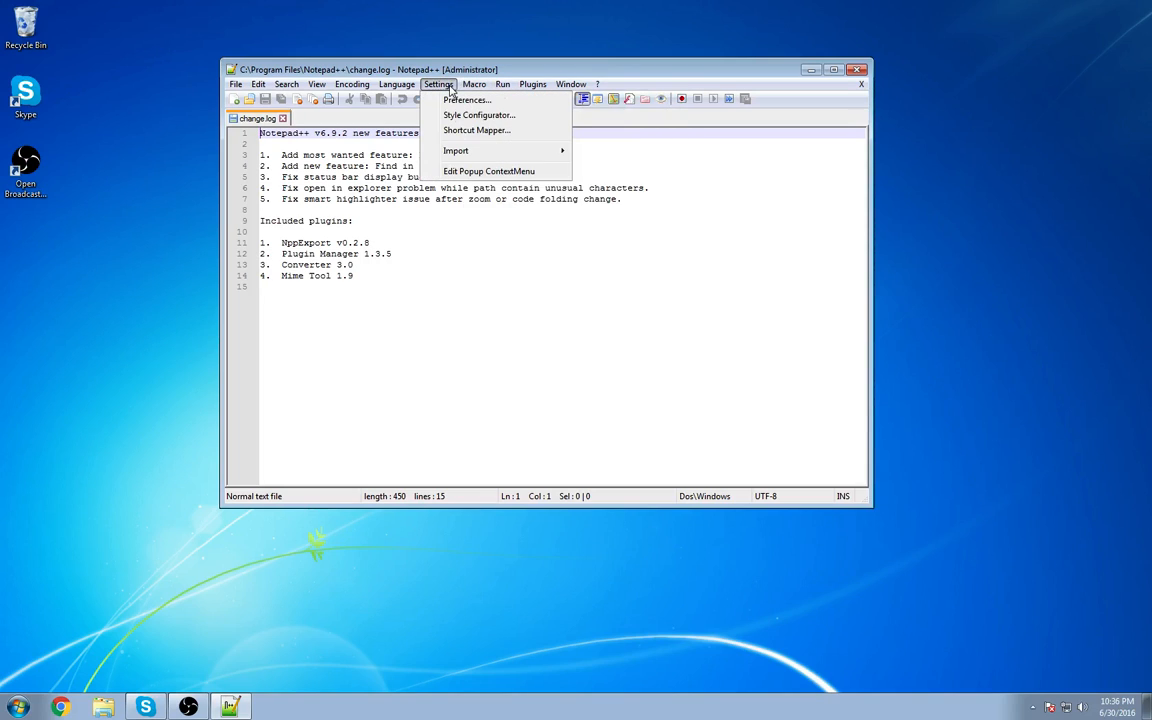
click(464, 101)
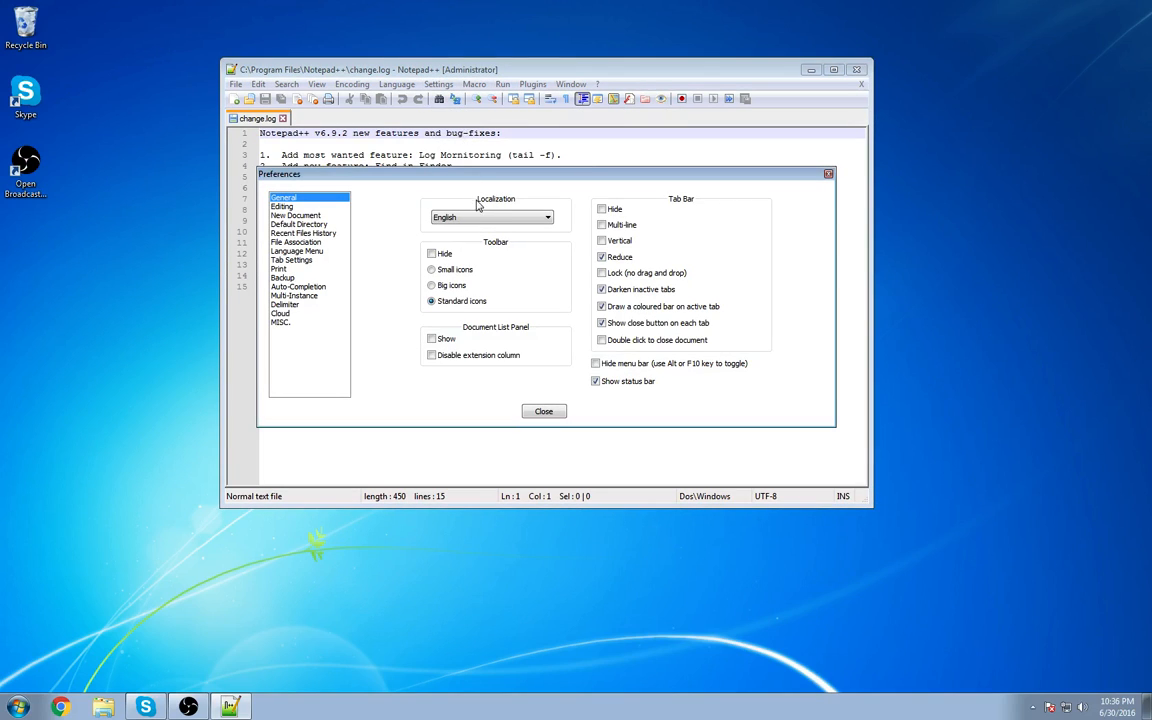
click(507, 221)
click(454, 194)
click(828, 175)
- Change the editor theme to Black board in the Style Configurator and save it
click(438, 84)
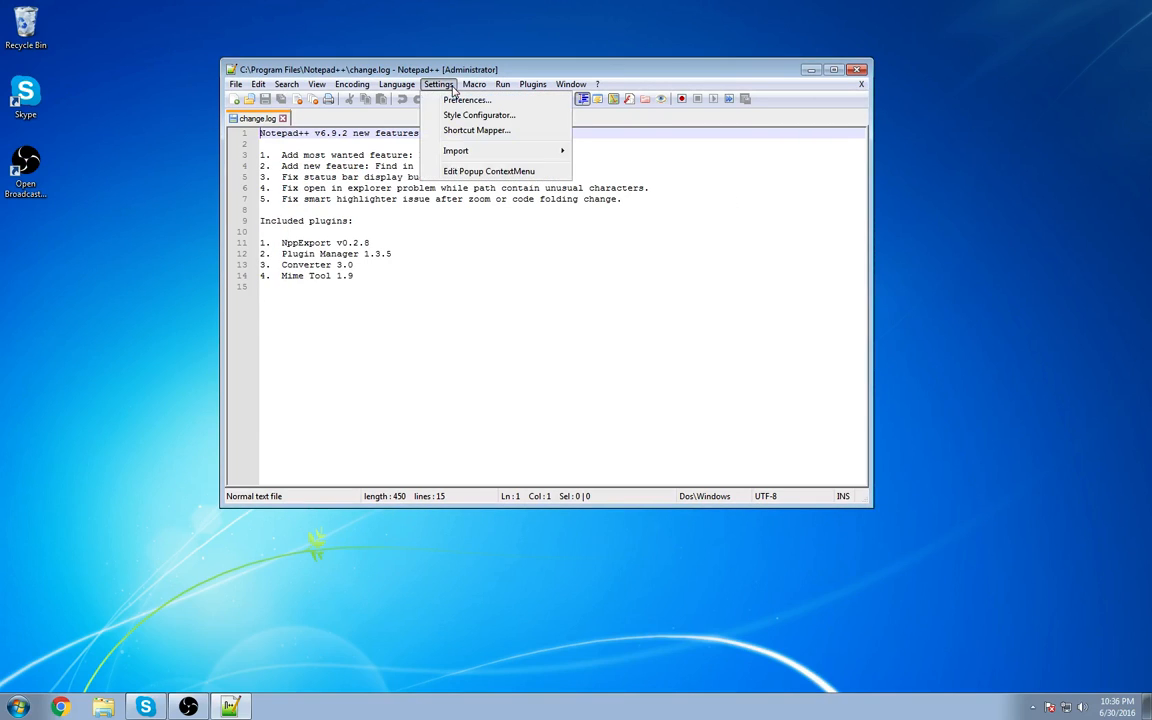
click(470, 115)
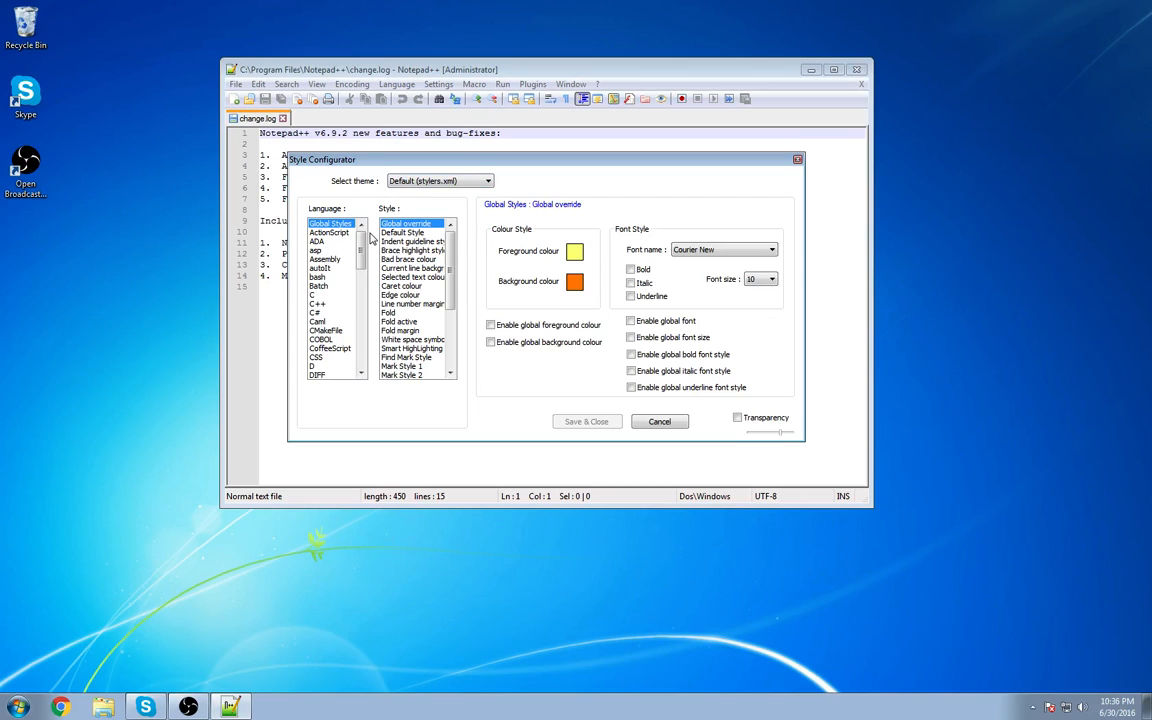
click(436, 183)
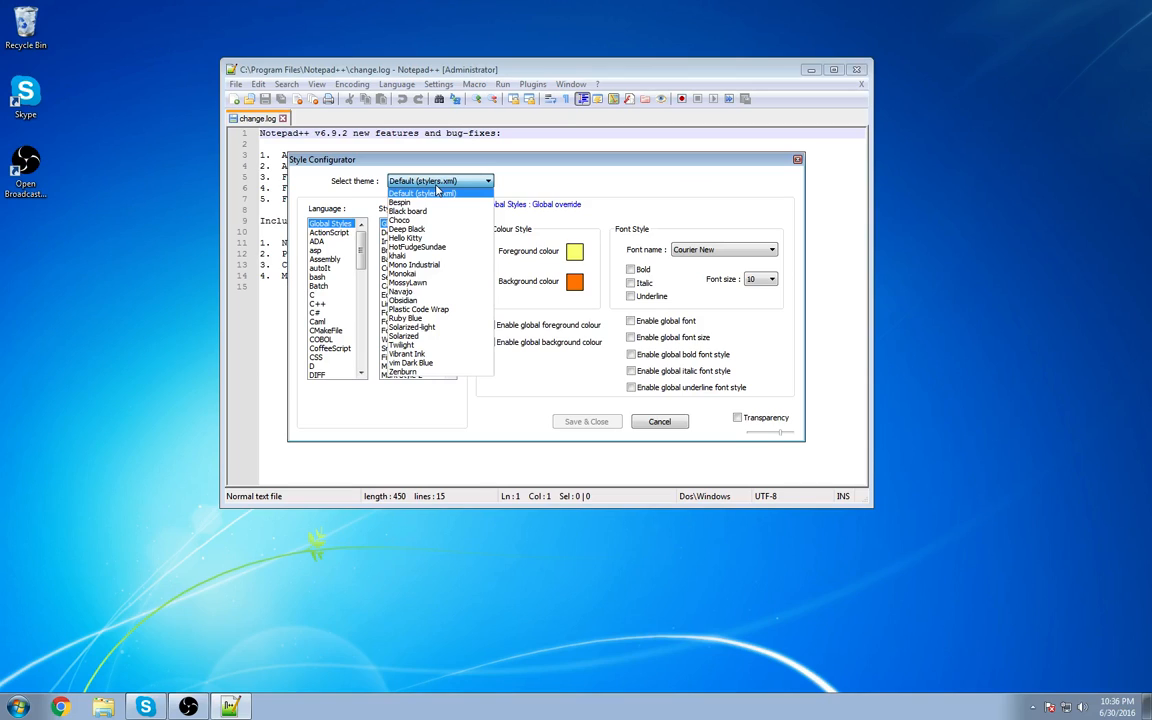
key(Down)
key(Down)
key(Down)
key(Up)
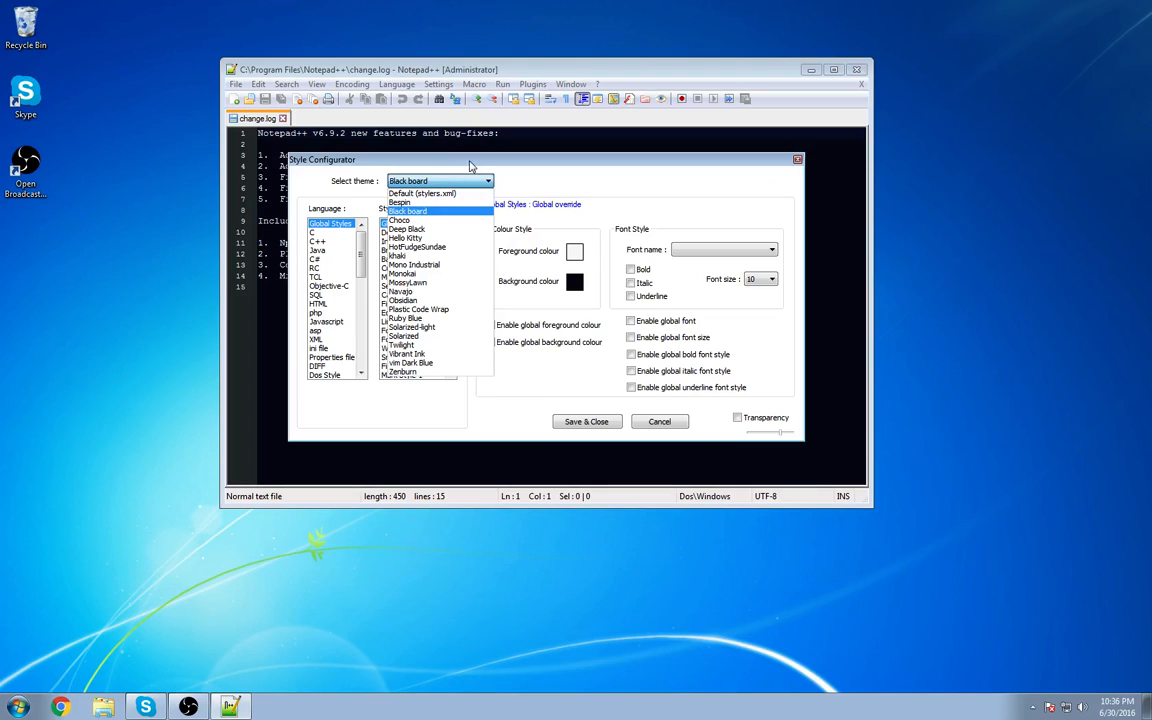
click(536, 386)
click(587, 422)
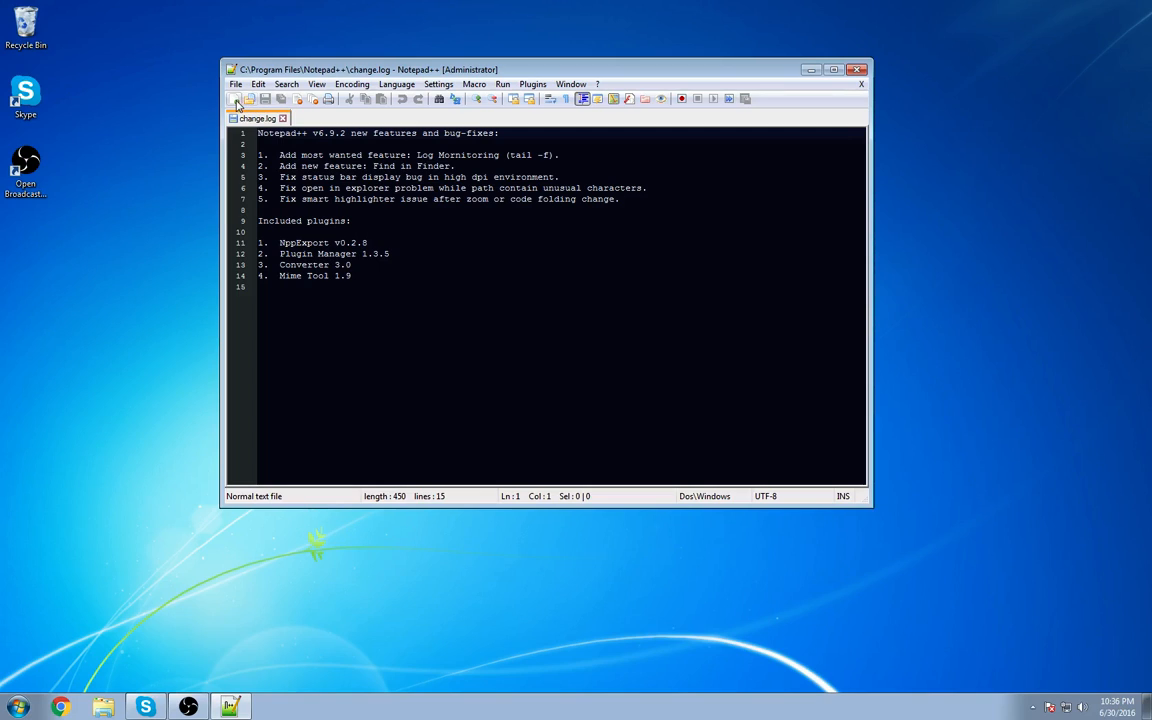
- Create a new document and set its language to Batch
click(235, 99)
click(396, 84)
click(402, 115)
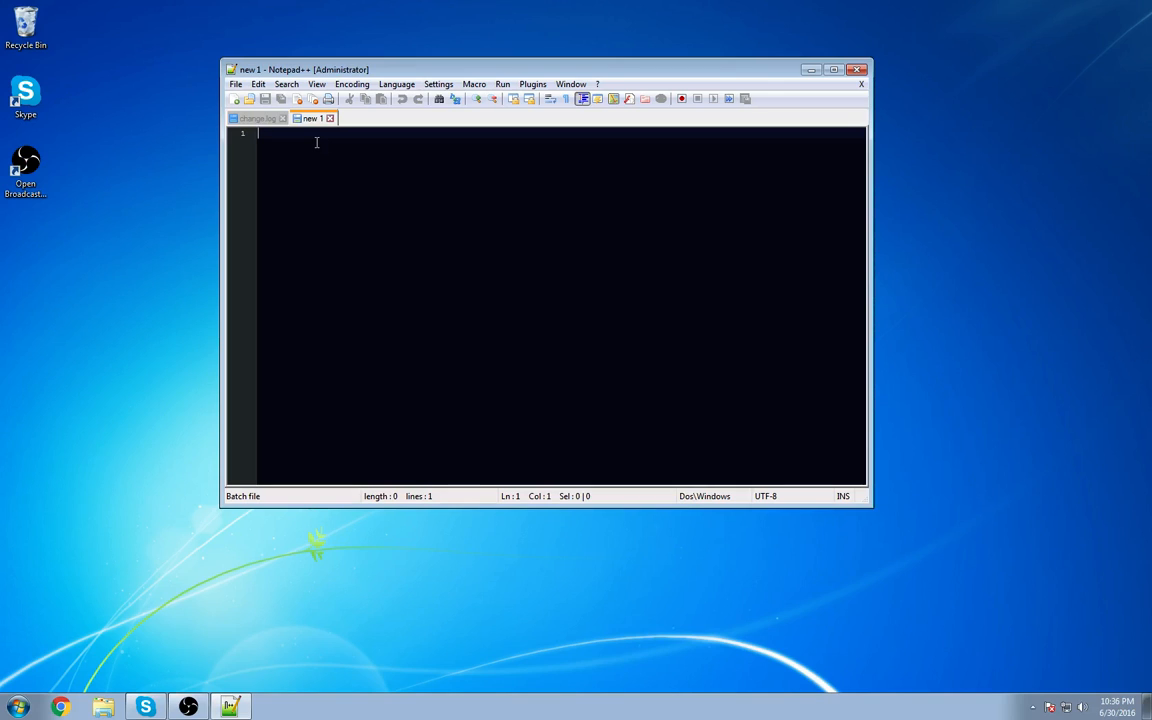
text(@)
key(BackSpace)
text(@e)
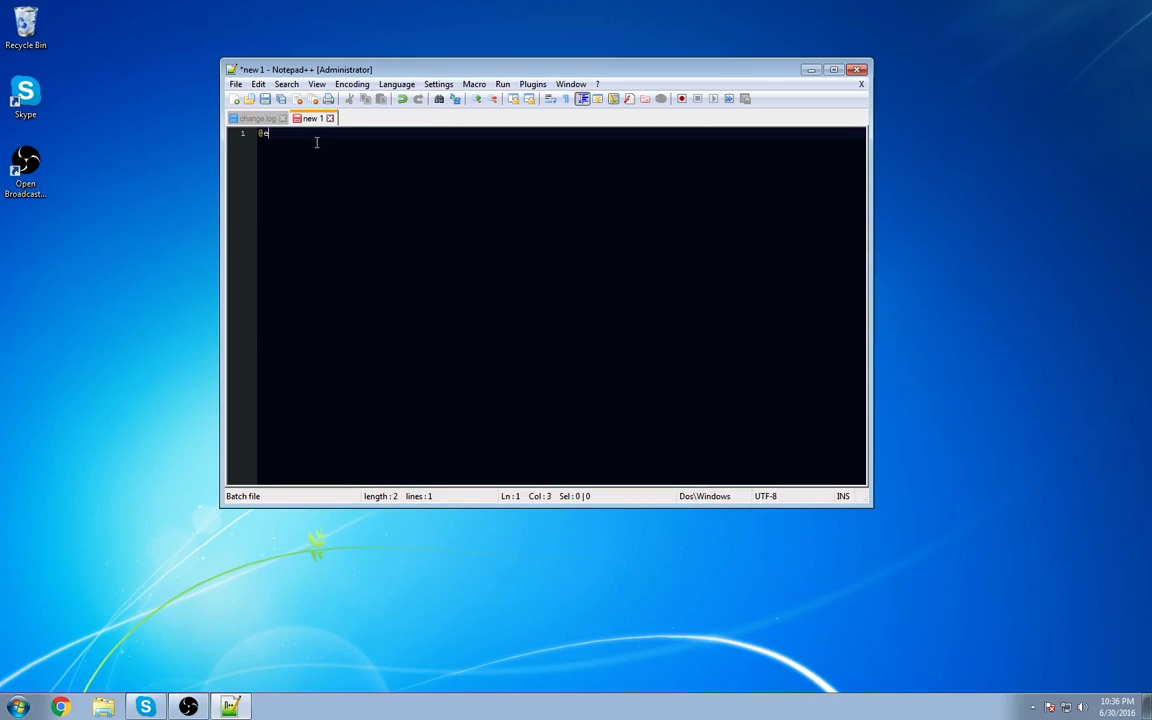
text(cho off)
key(Return)
text(e)
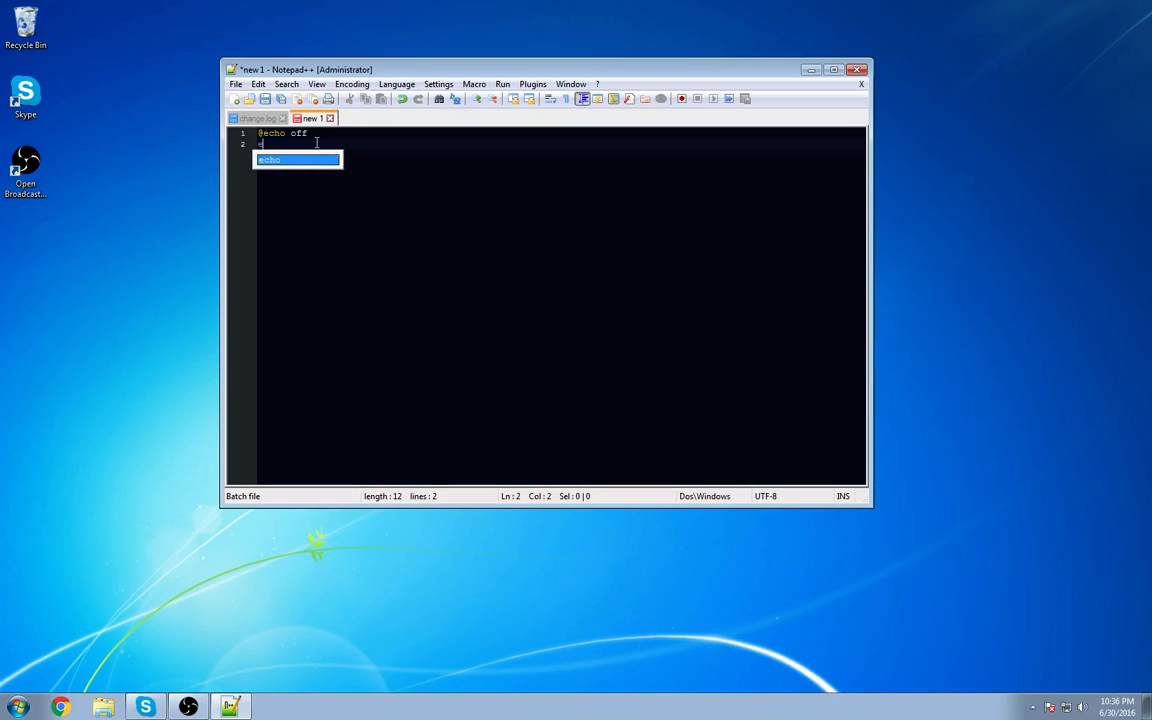
text(cho hell)
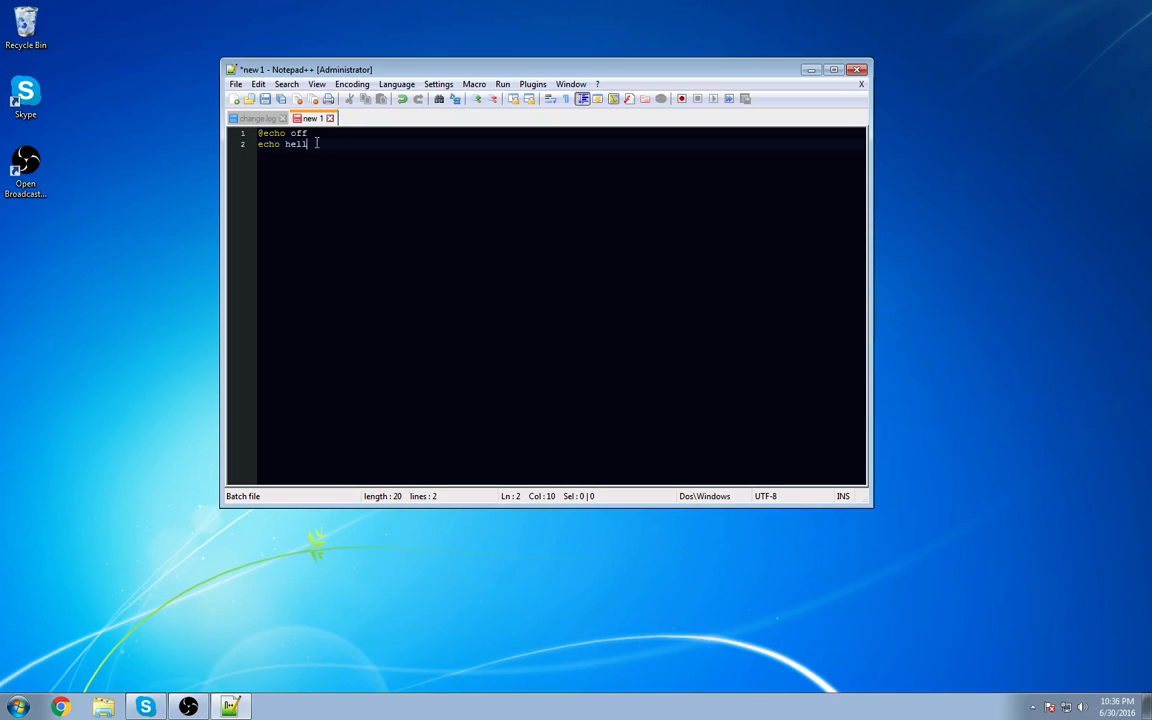
text(o world)
key(Return)
text(pause)
key(Return)
click(857, 69)
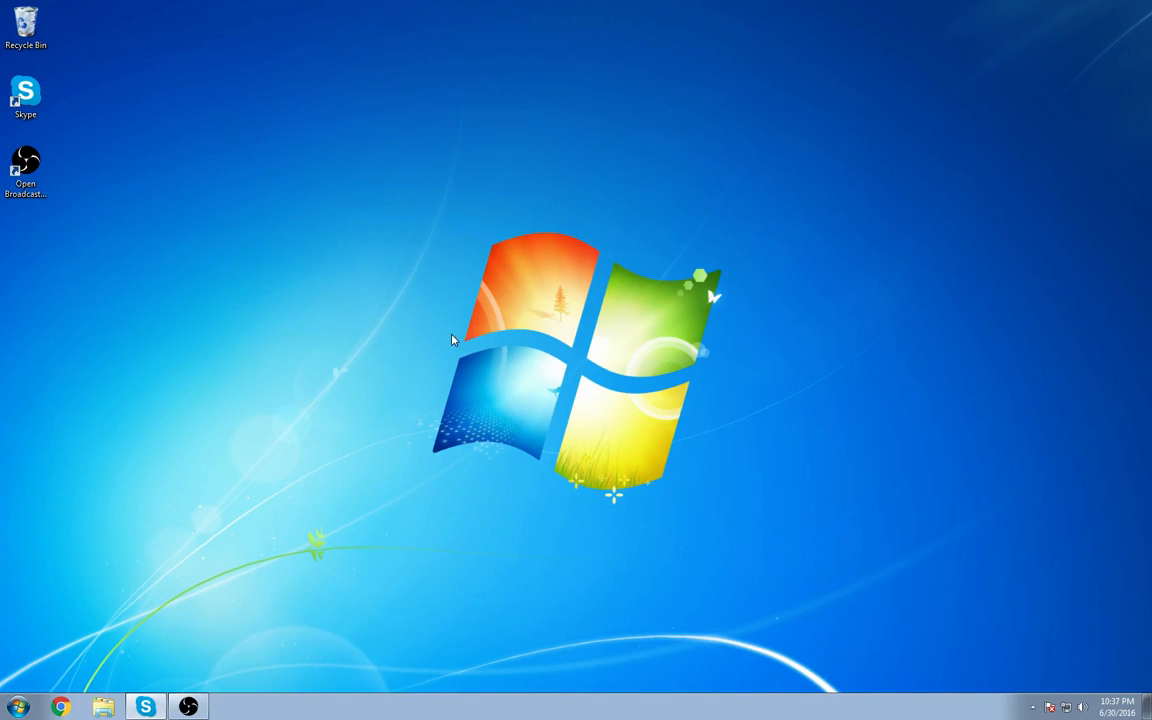